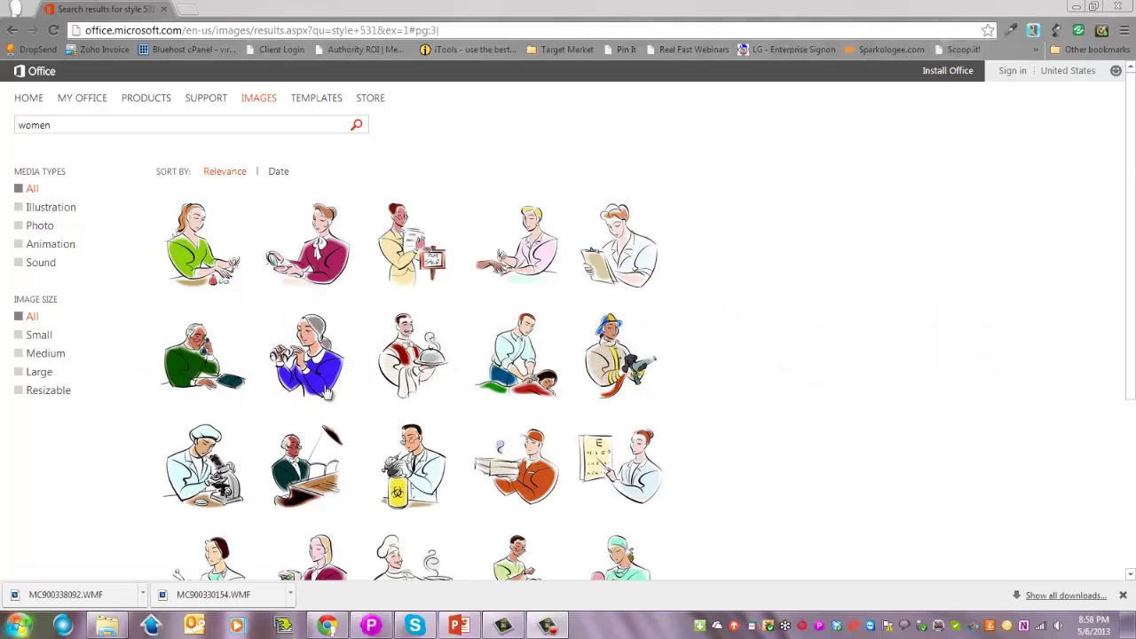
# Download the clip art of the woman in magenta holding a mirror and save it as MC900301292.WMF in the Dina Images folder
pyautogui.moveTo(291, 238)
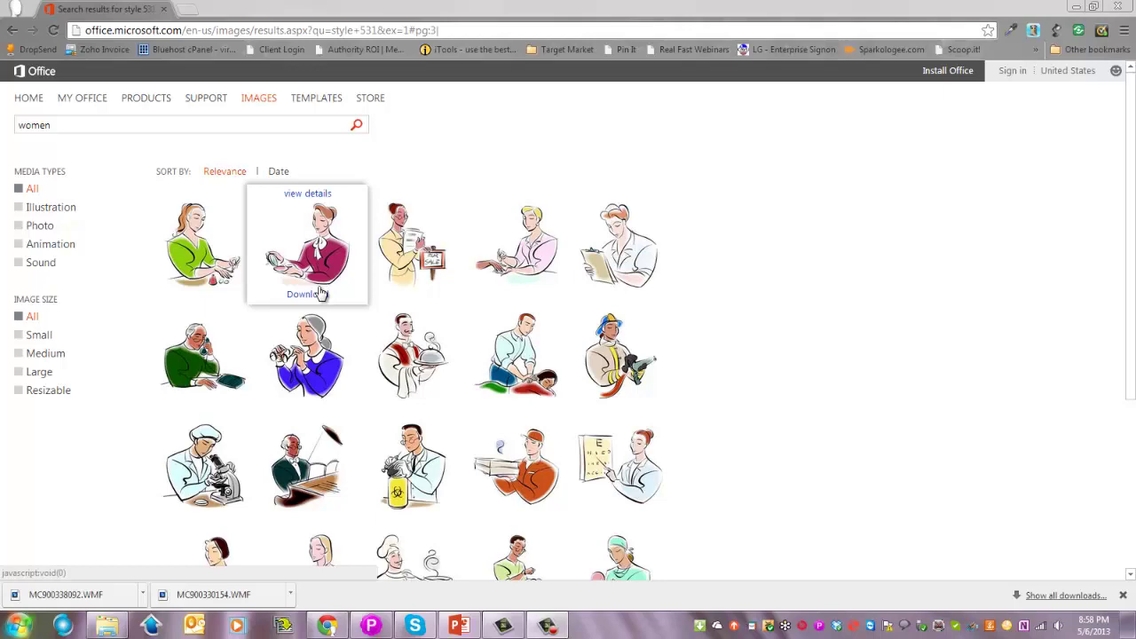
pyautogui.click(318, 298)
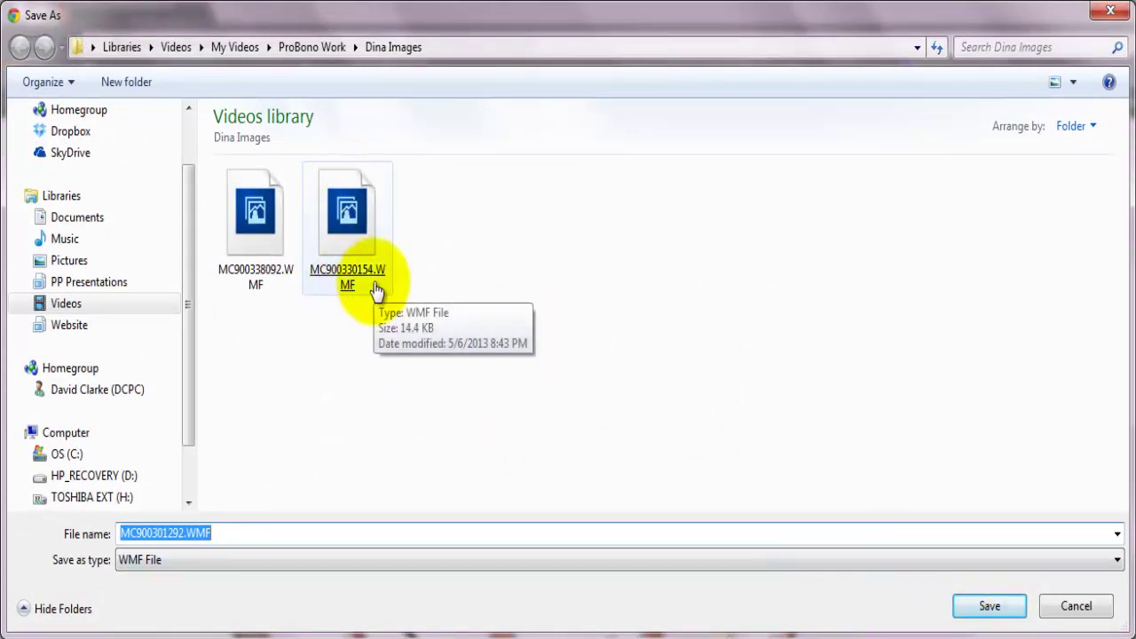
pyautogui.click(987, 606)
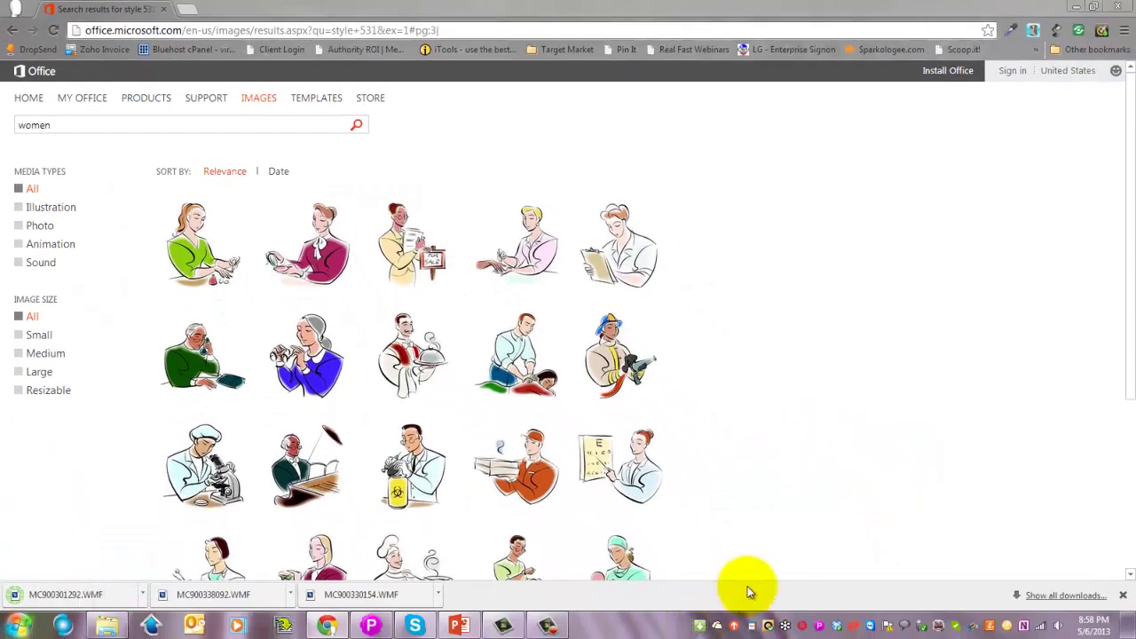
# Switch to PowerPoint and insert the picture MC900338092.WMF from the Dina Images folder onto the blank slide
pyautogui.click(461, 625)
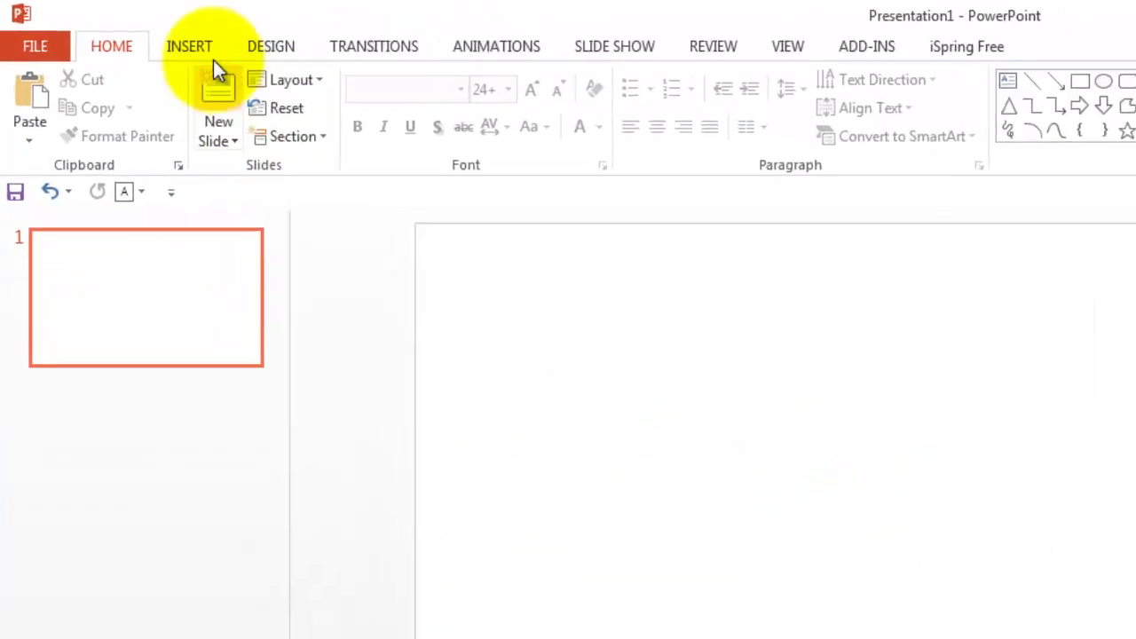
pyautogui.click(203, 45)
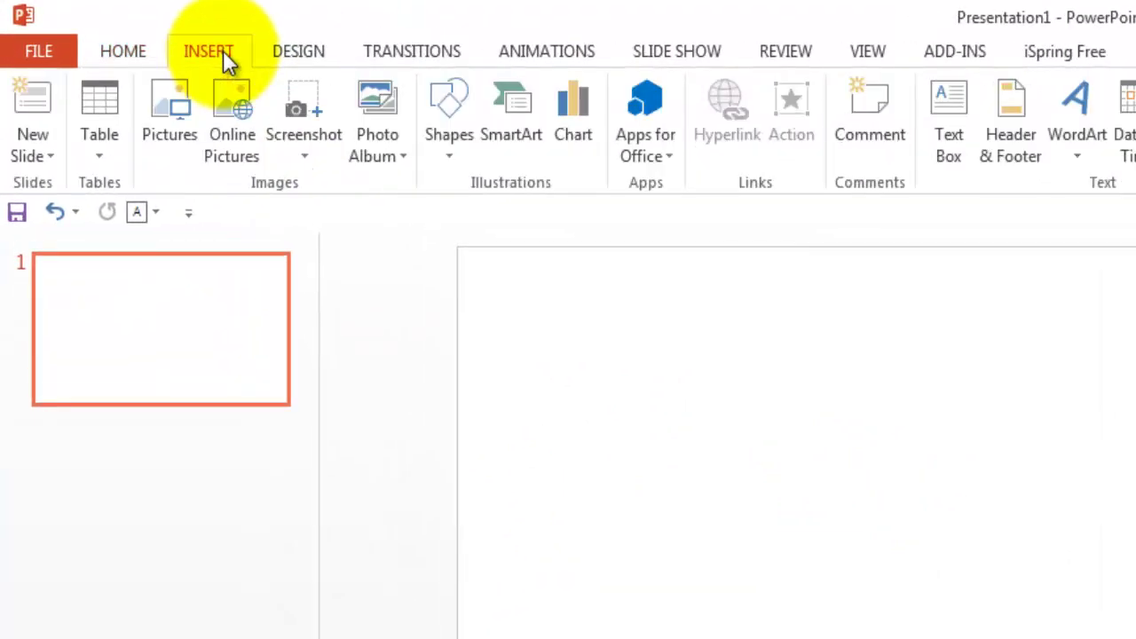
pyautogui.click(174, 122)
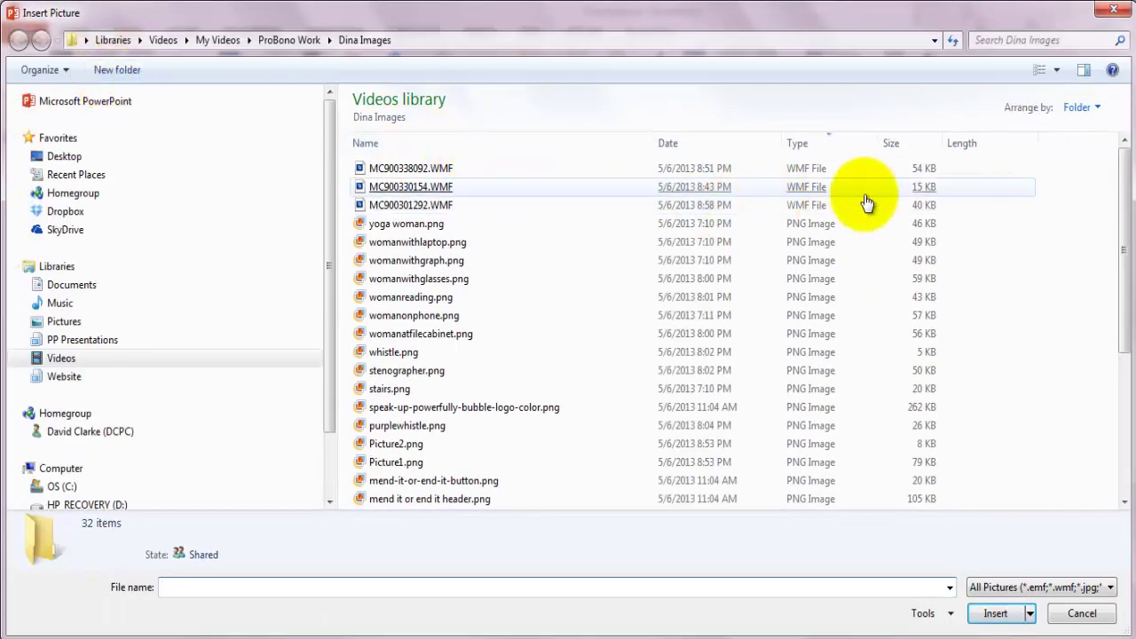
pyautogui.doubleClick(450, 168)
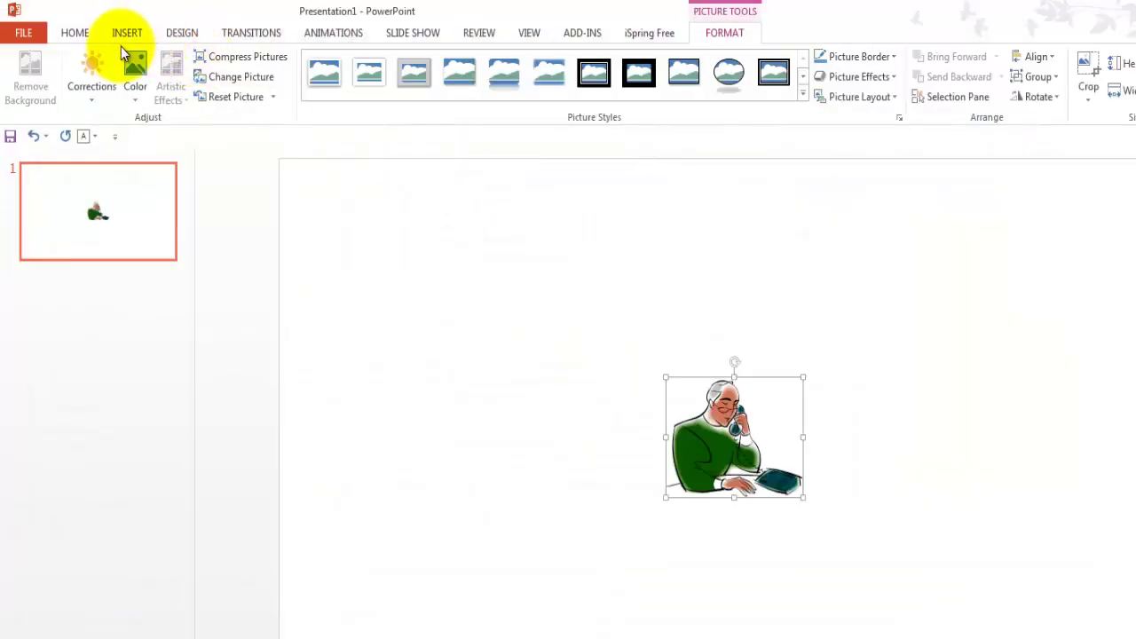
# Insert the pictures MC900330154.WMF and MC900301292.WMF together onto the same slide
pyautogui.click(127, 33)
pyautogui.click(105, 76)
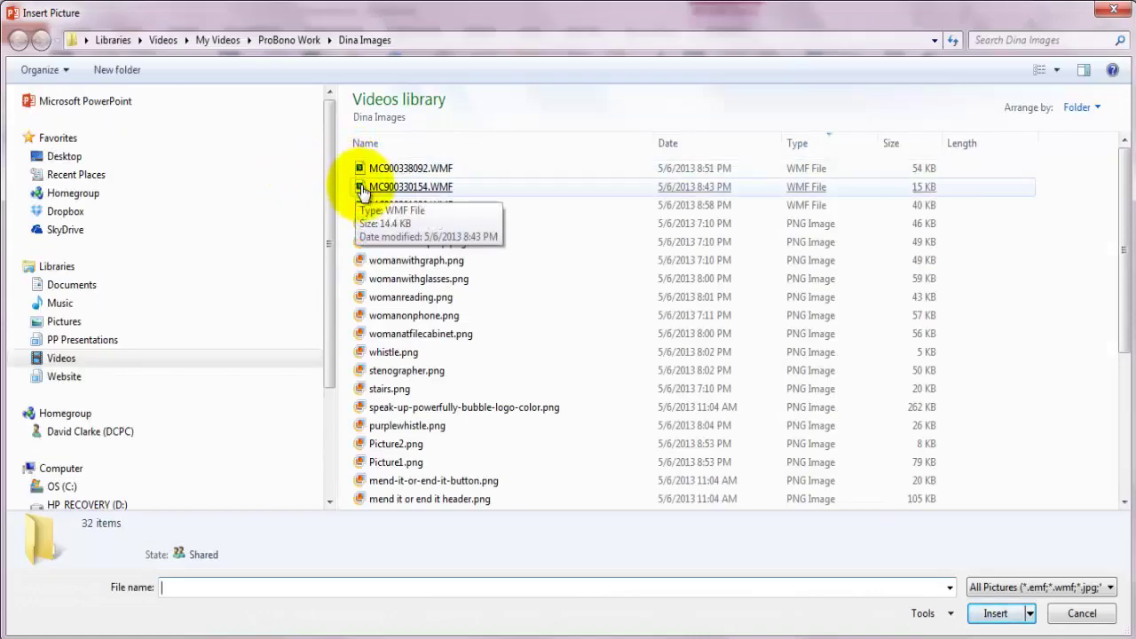
pyautogui.click(362, 188)
pyautogui.rightClick(362, 189)
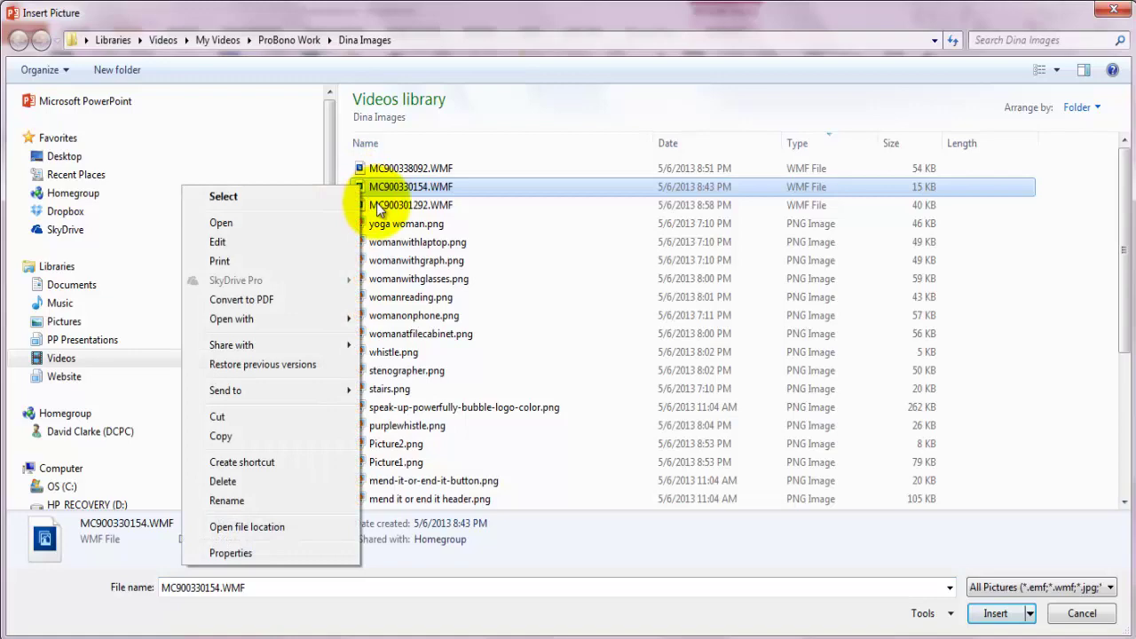
pyautogui.keyDown('ctrl'); pyautogui.click(382, 207); pyautogui.keyUp('ctrl')
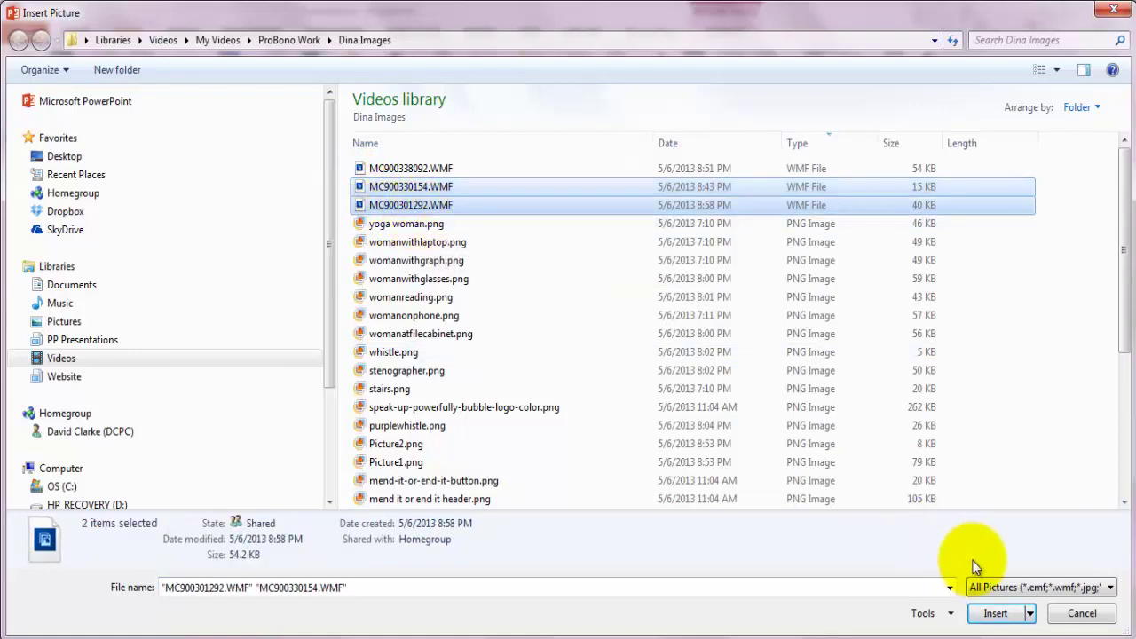
pyautogui.click(1007, 626)
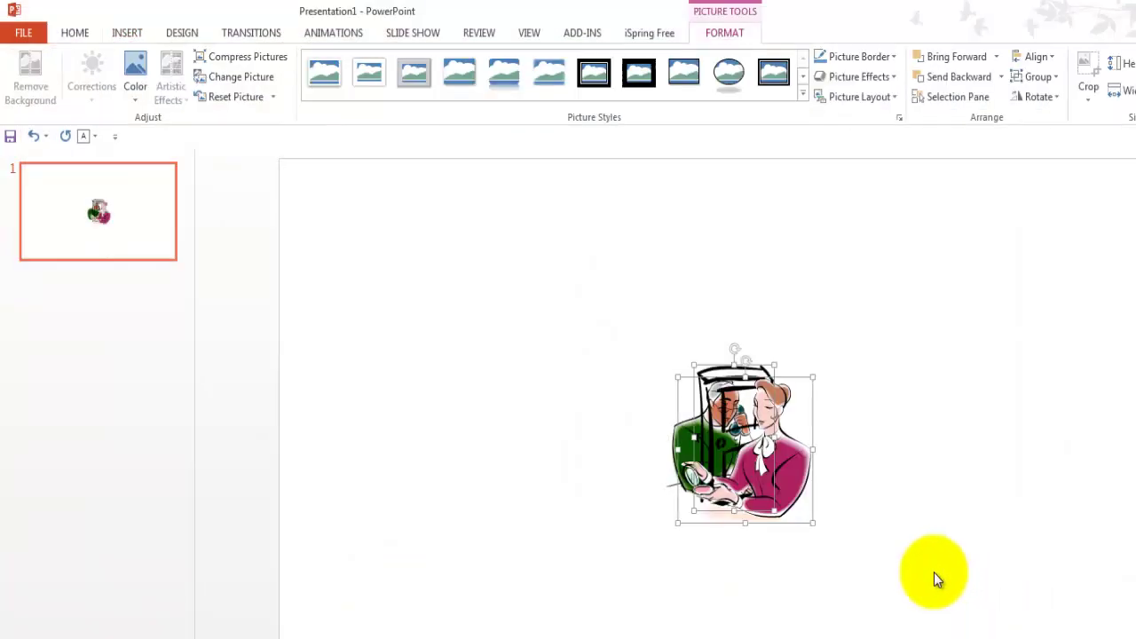
# Separate the overlapping pictures by moving the woman to the slide's upper left and the door to its right side
pyautogui.click(659, 545)
pyautogui.click(621, 441)
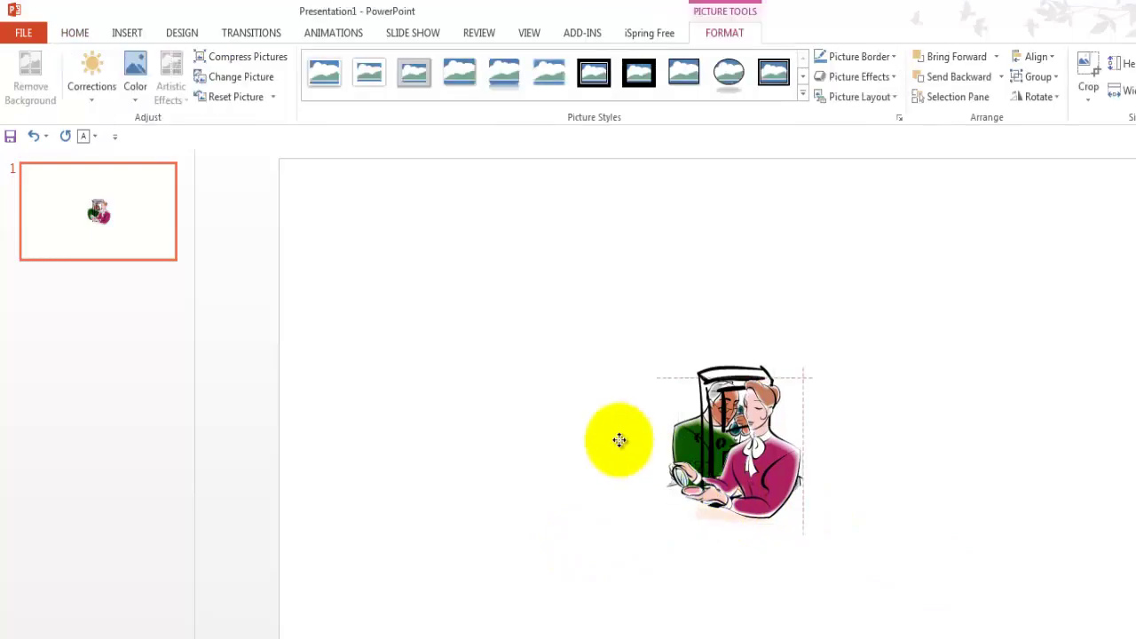
pyautogui.moveTo(754, 444); pyautogui.dragTo(501, 316)
pyautogui.moveTo(661, 399); pyautogui.dragTo(894, 323)
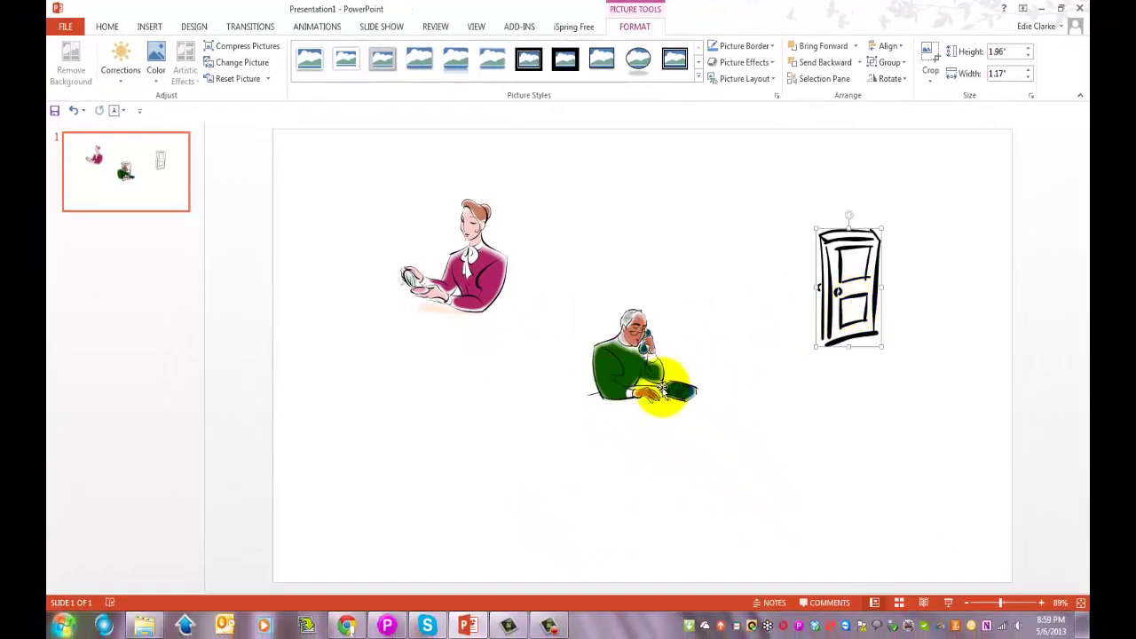
# Move the man-on-the-phone picture slightly down and left, and enlarge it proportionally to about 2.38 by 2.96 inches
pyautogui.click(677, 424)
pyautogui.moveTo(630, 379); pyautogui.dragTo(610, 414)
pyautogui.moveTo(674, 438); pyautogui.dragTo(728, 479)
# Enlarge the woman picture proportionally to about 2.68 by 2.7 inches and move it closer to the slide's upper-left corner
pyautogui.click(456, 304)
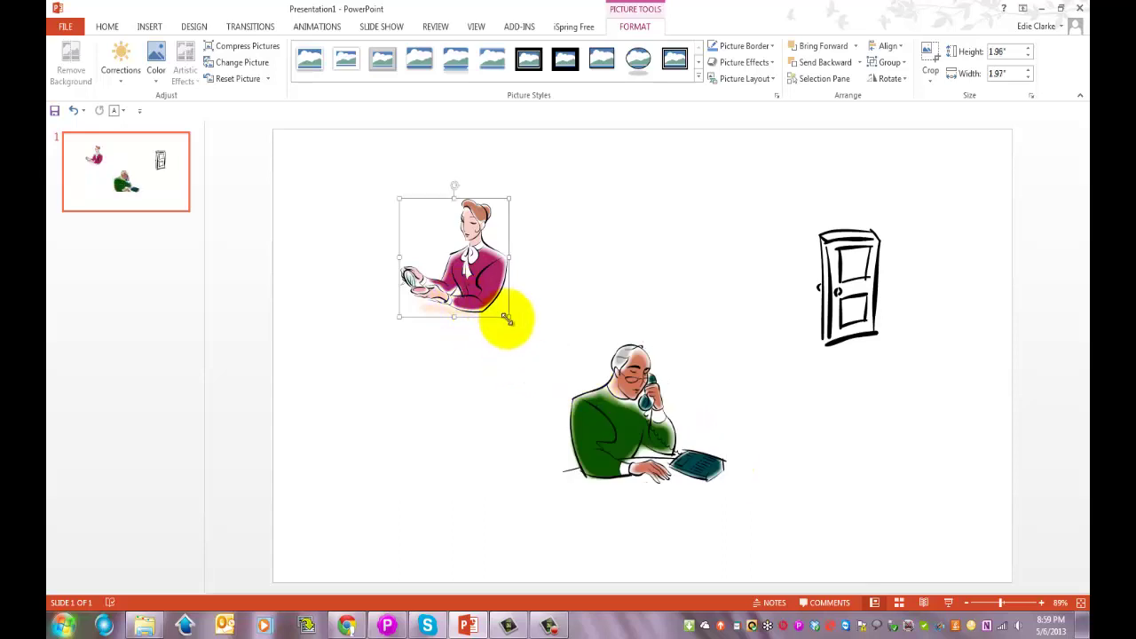
pyautogui.moveTo(508, 317); pyautogui.dragTo(552, 362)
pyautogui.moveTo(446, 275); pyautogui.dragTo(394, 238)
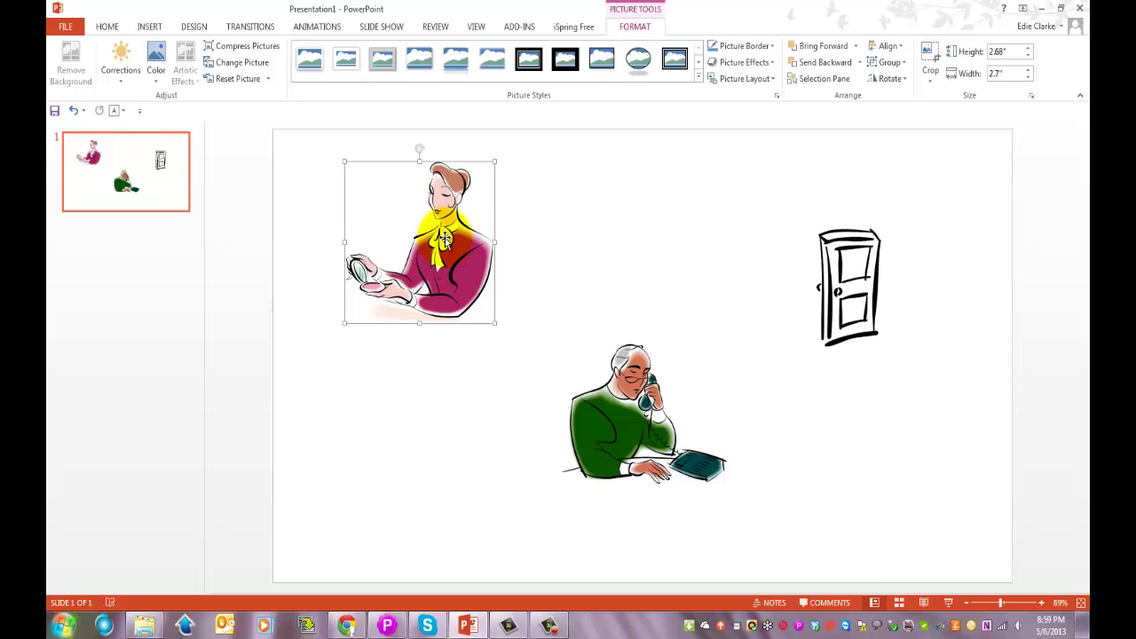
# Save the woman picture as a PNG file in the Dina Images folder, keeping the suggested name Picture3
pyautogui.rightClick(447, 242)
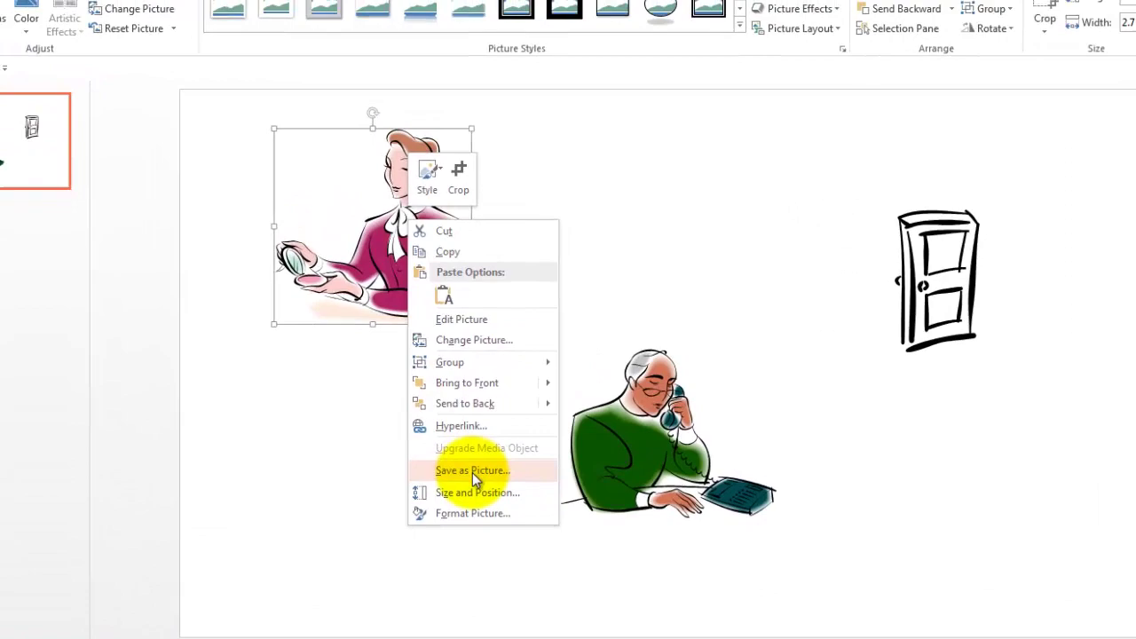
pyautogui.click(469, 476)
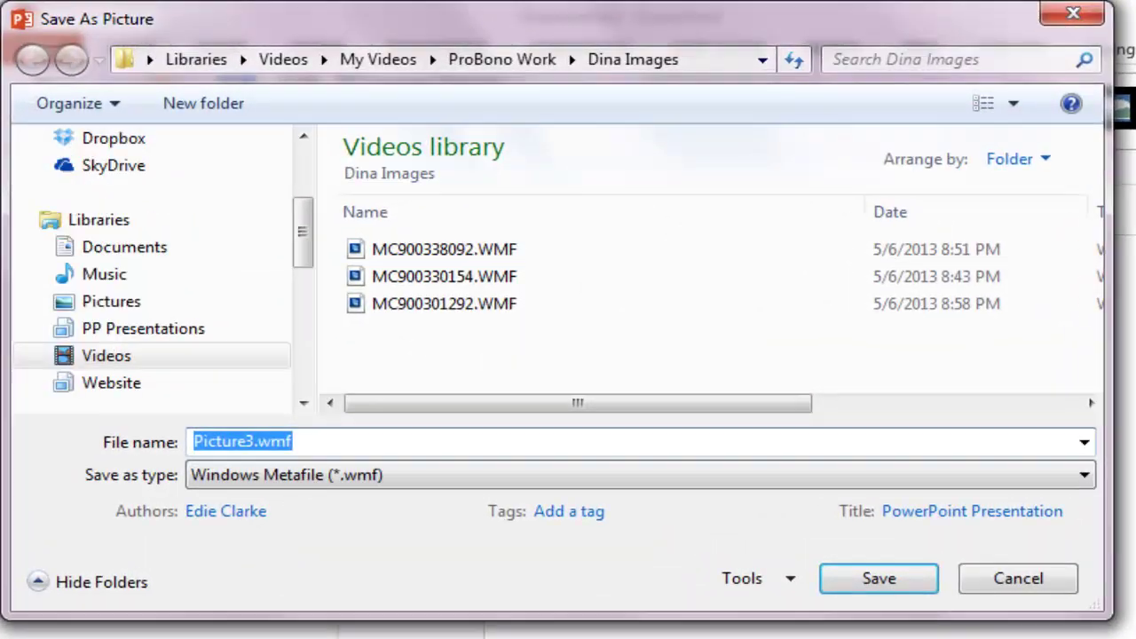
pyautogui.click(595, 483)
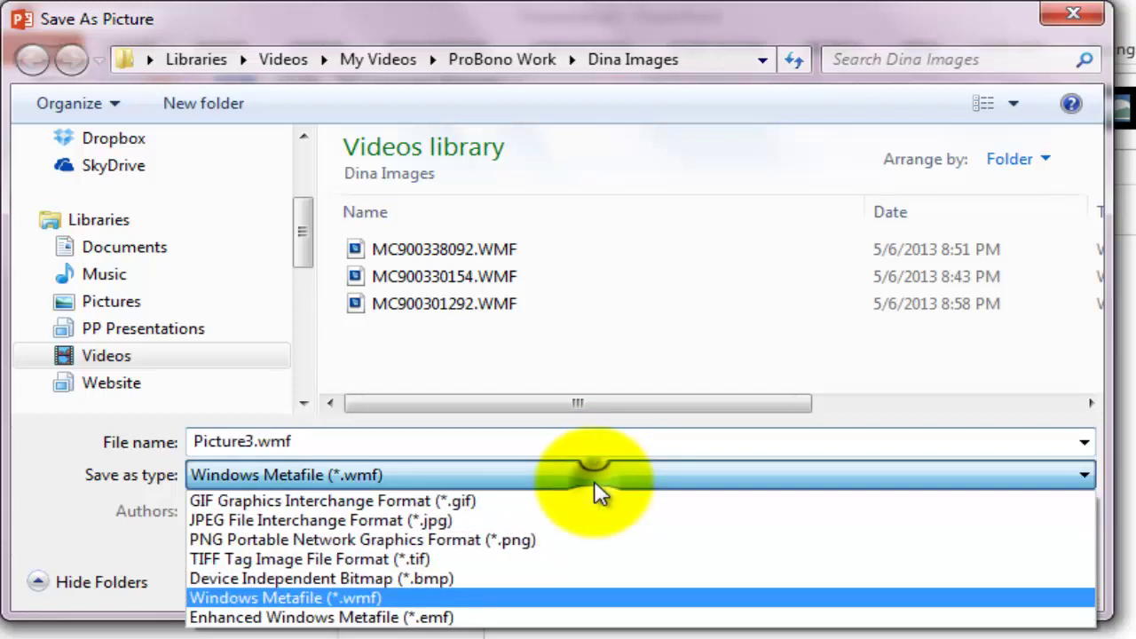
pyautogui.click(567, 543)
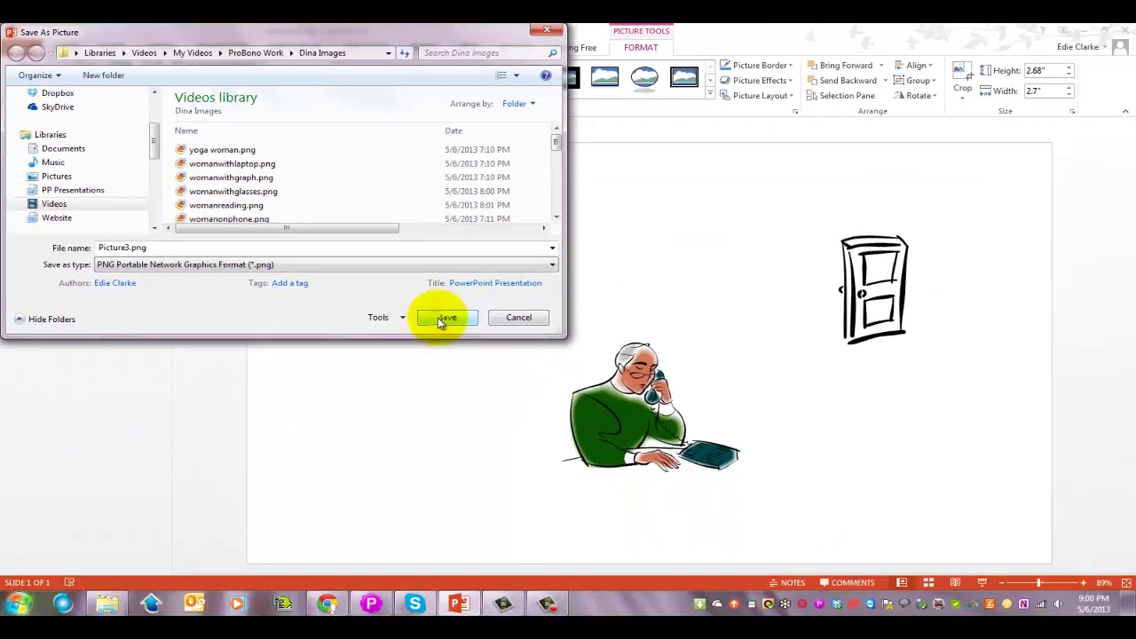
pyautogui.click(866, 579)
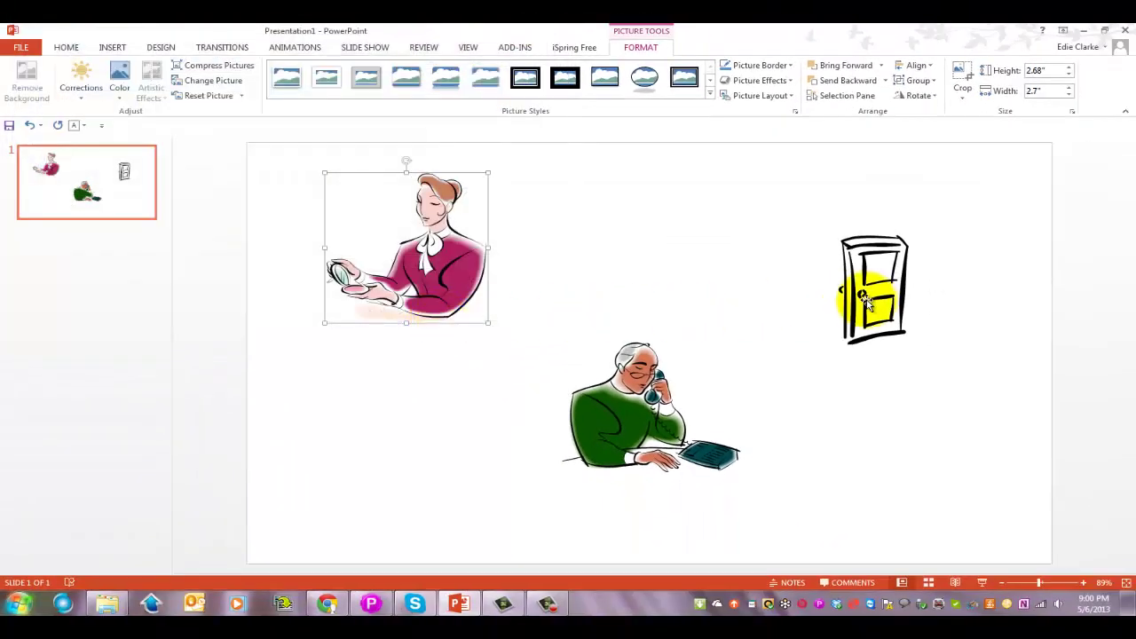
# Save the door picture in the Dina Images folder as a Windows Metafile, keeping the suggested name Picture4.wmf
pyautogui.click(866, 302)
pyautogui.rightClick(871, 293)
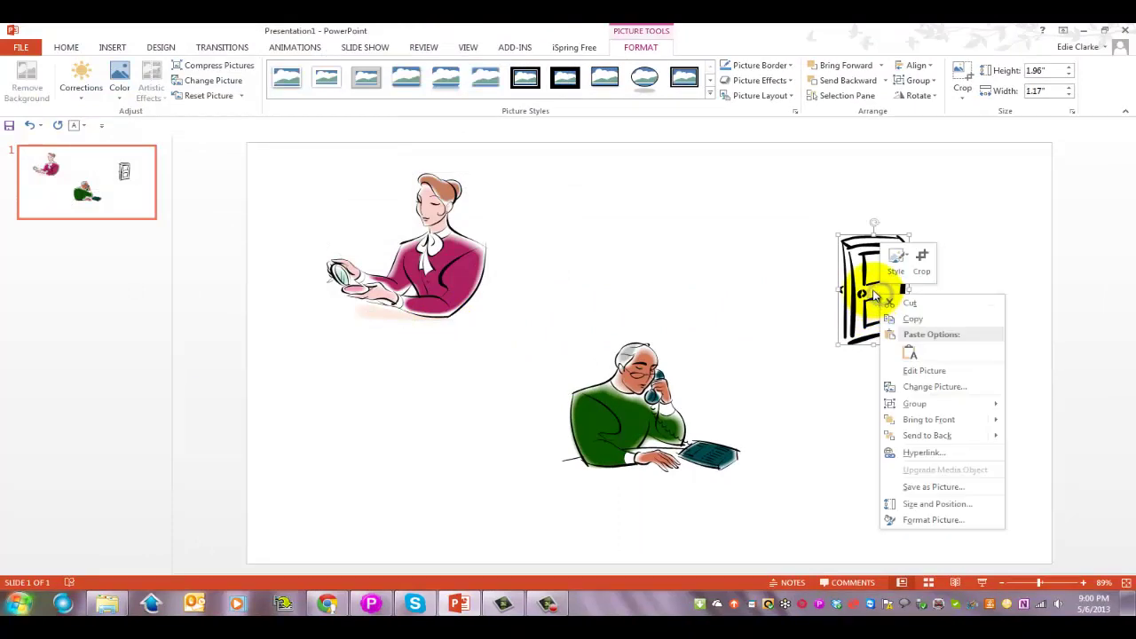
pyautogui.click(926, 483)
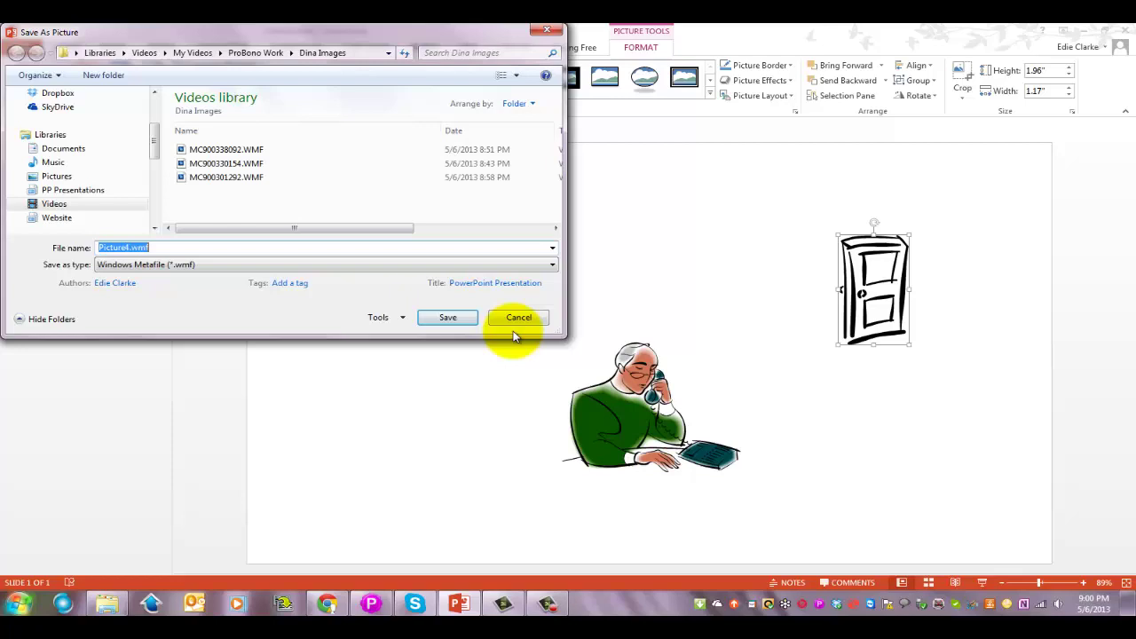
pyautogui.click(448, 318)
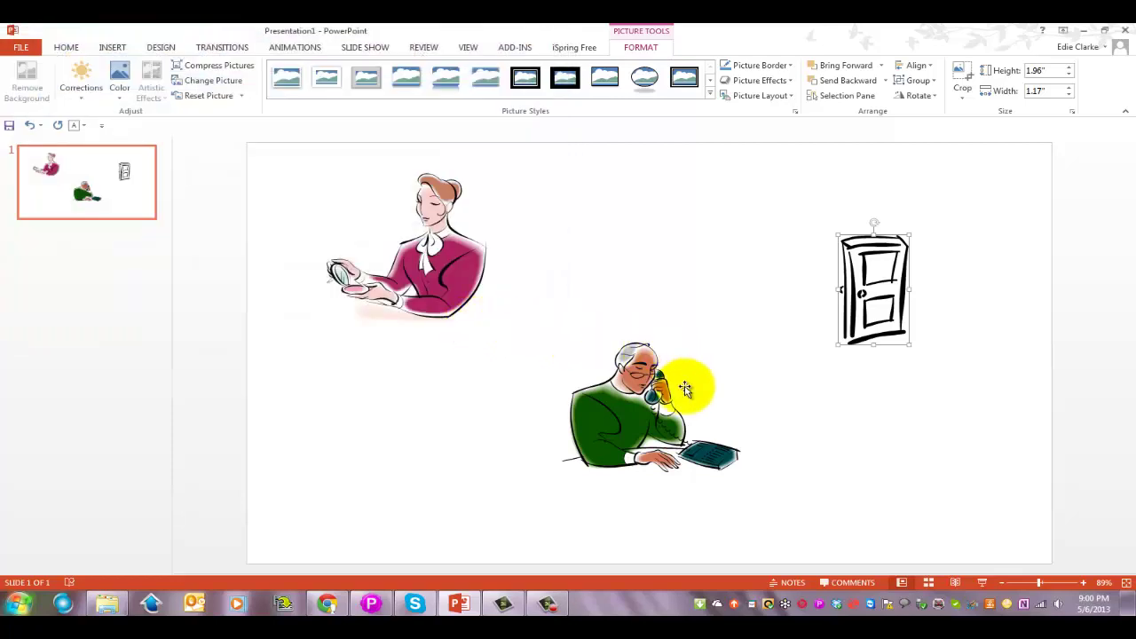
# Save the door picture again in PNG format in the Dina Images folder, keeping the suggested name Picture5
pyautogui.rightClick(635, 409)
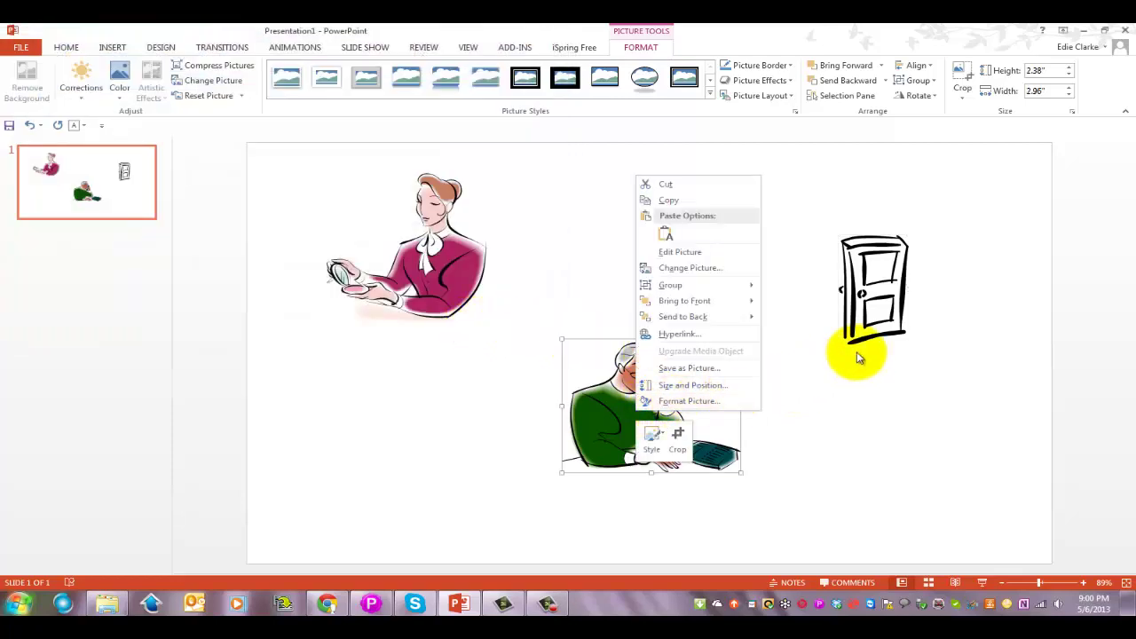
pyautogui.rightClick(877, 311)
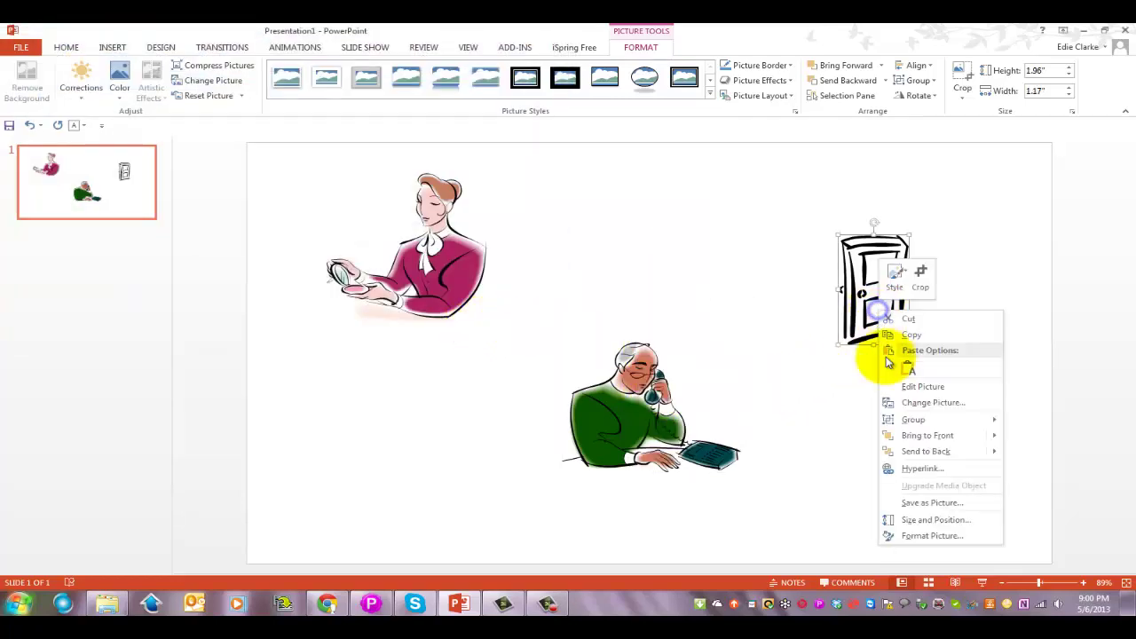
pyautogui.click(941, 497)
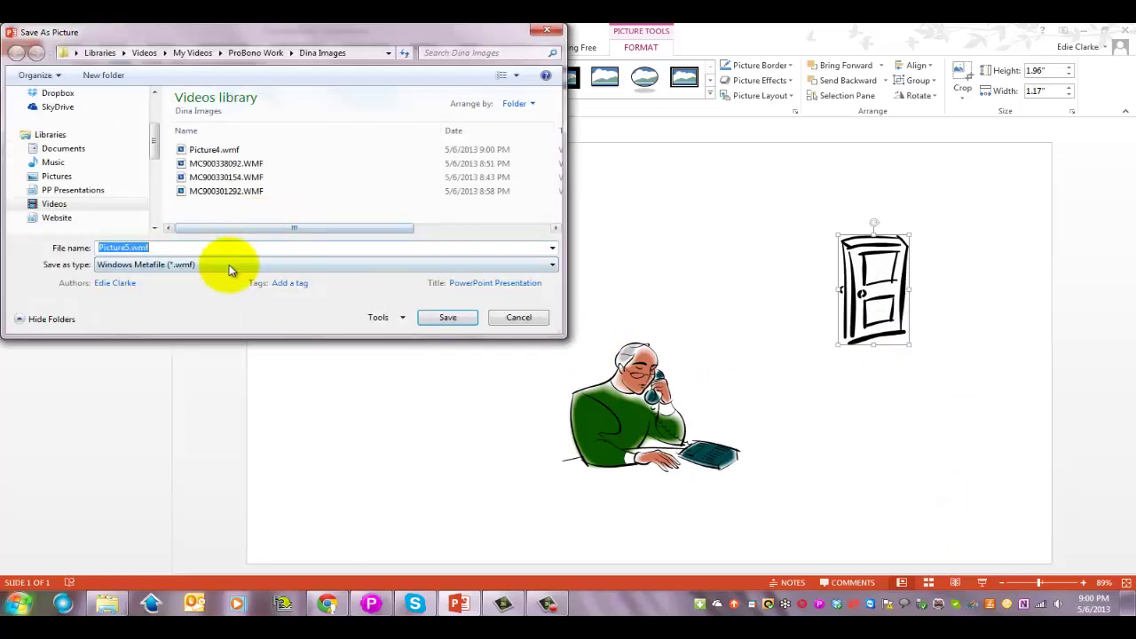
pyautogui.click(229, 265)
pyautogui.click(258, 298)
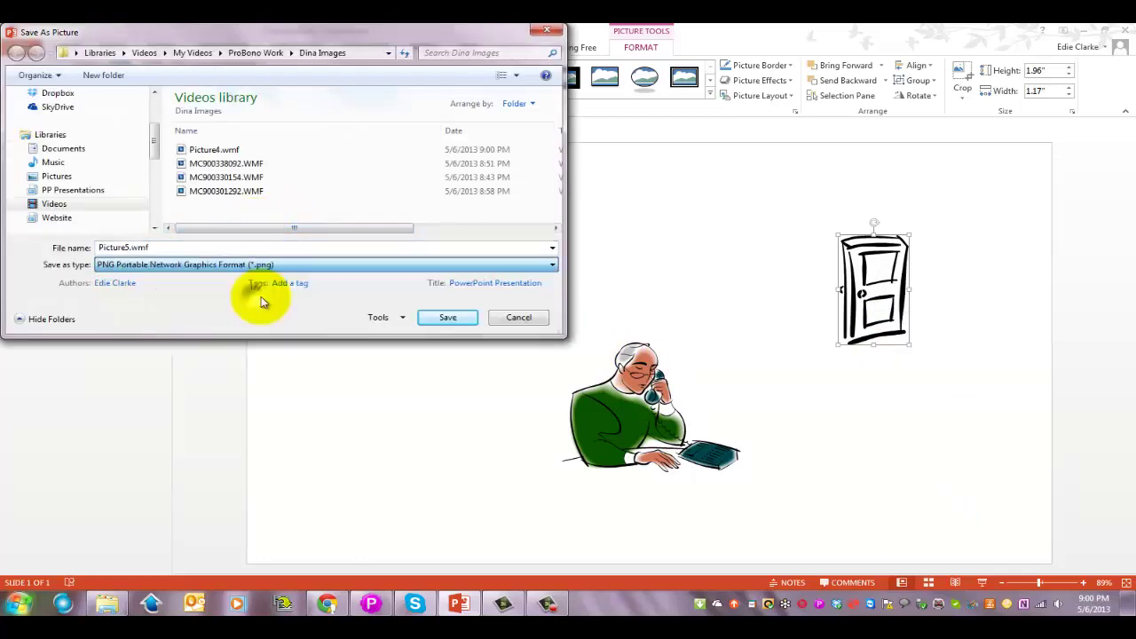
pyautogui.click(460, 318)
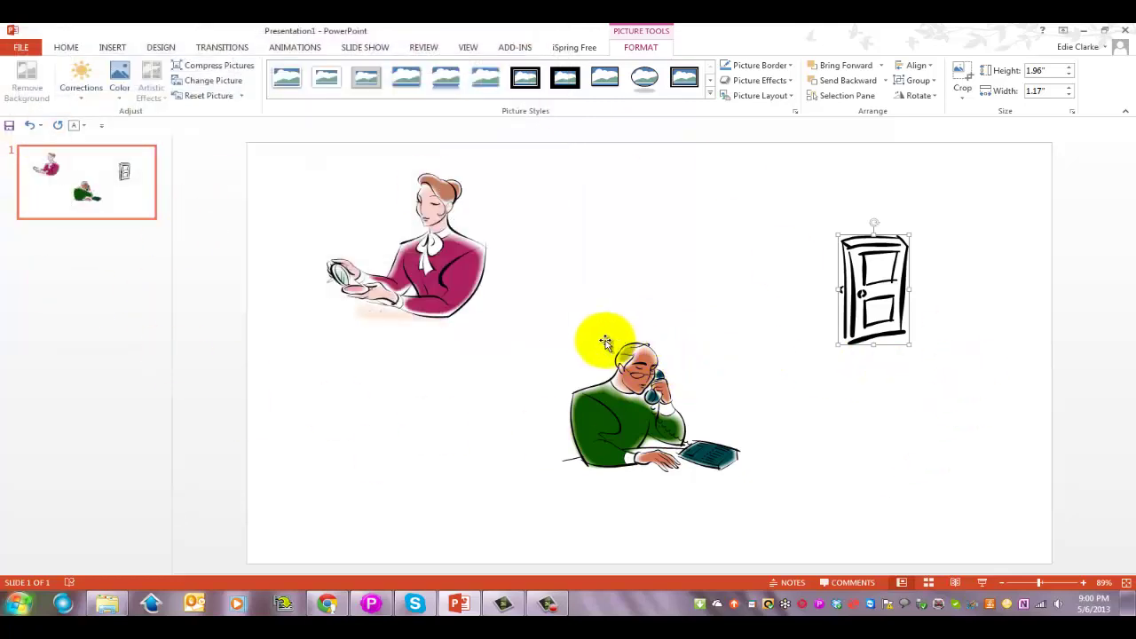
# Save the man-on-the-phone picture in PNG format in the Dina Images folder, keeping the suggested name Picture6
pyautogui.click(644, 424)
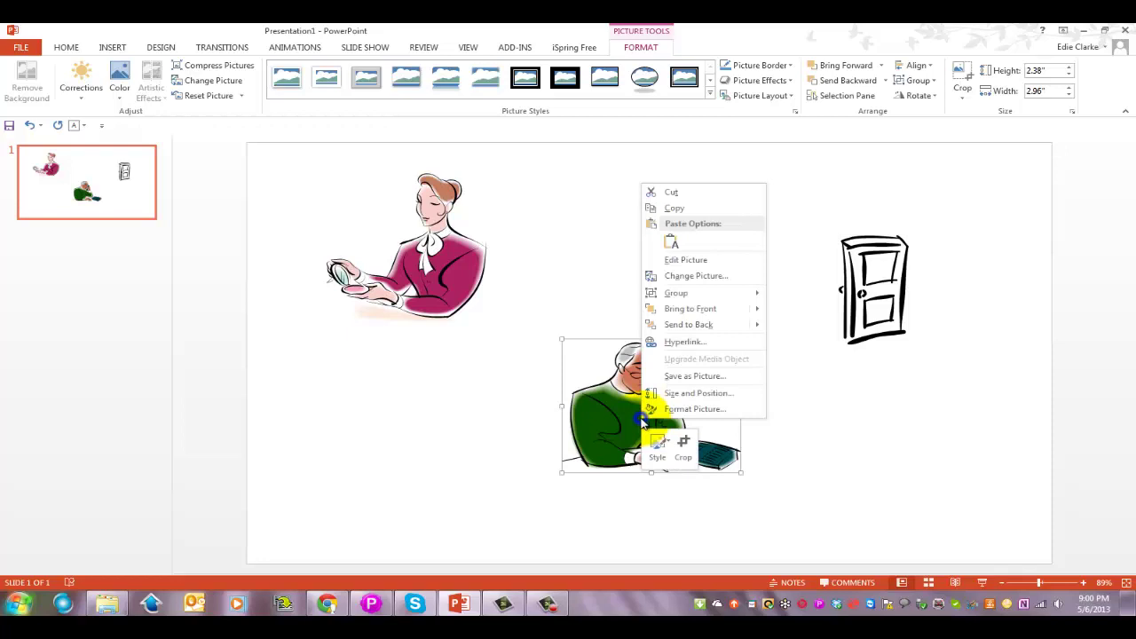
pyautogui.rightClick(645, 420)
pyautogui.click(693, 375)
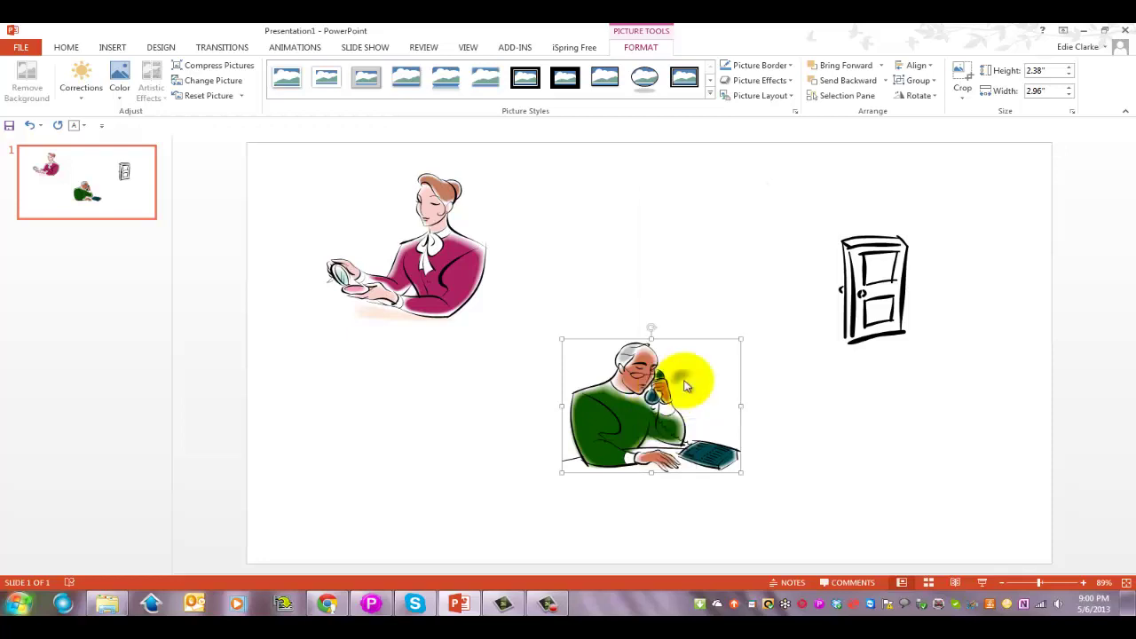
pyautogui.click(266, 265)
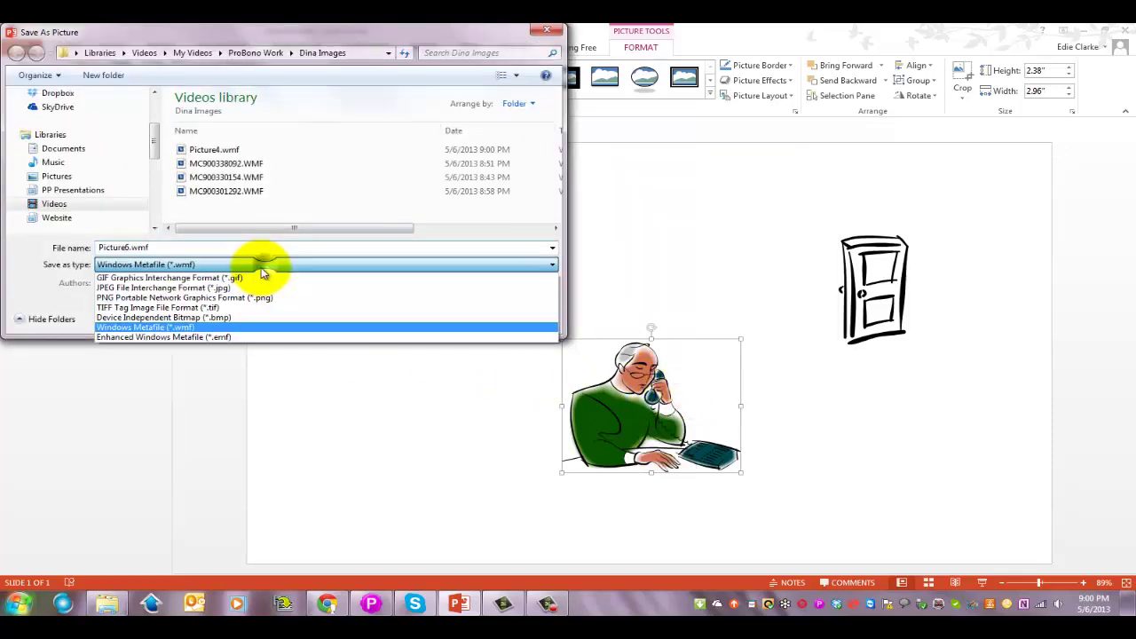
pyautogui.click(256, 294)
pyautogui.click(447, 317)
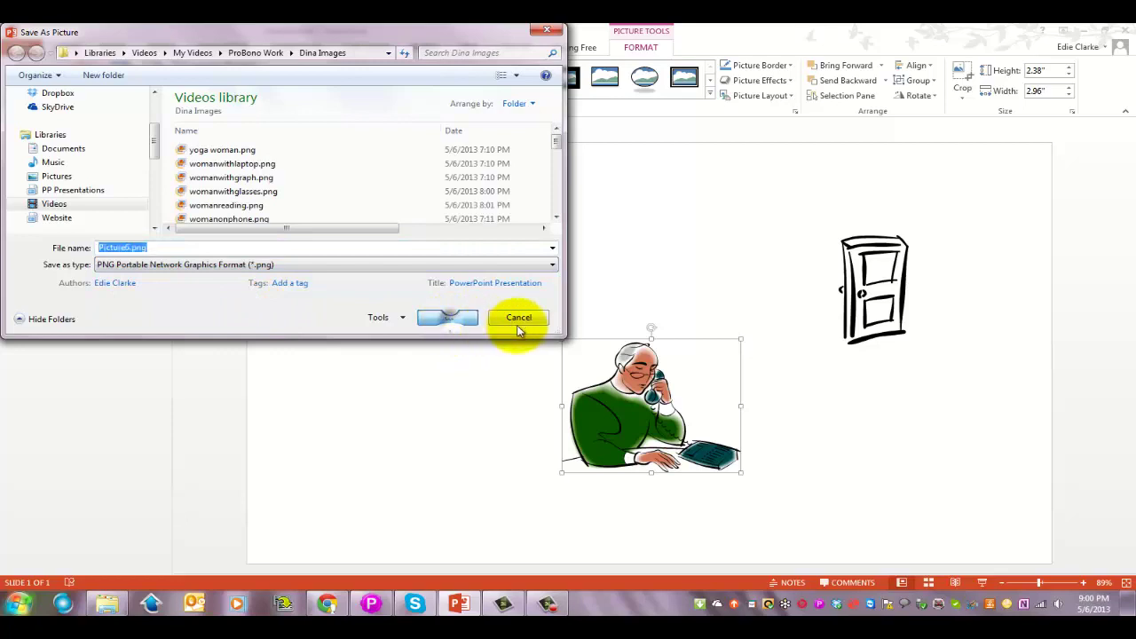